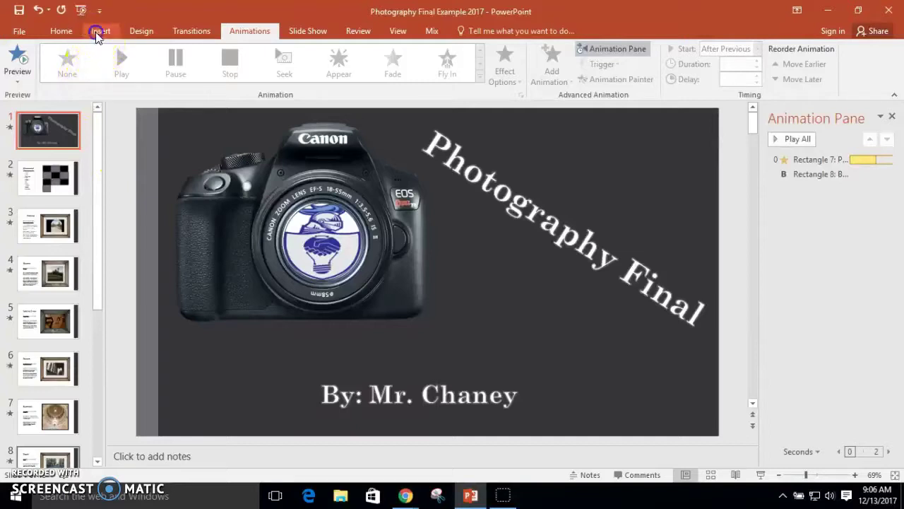
# - Insert the Serenity audio file from the Desktop on slide 1 and place its icon near the slide's lower-left corner
pyautogui.click(96, 32)
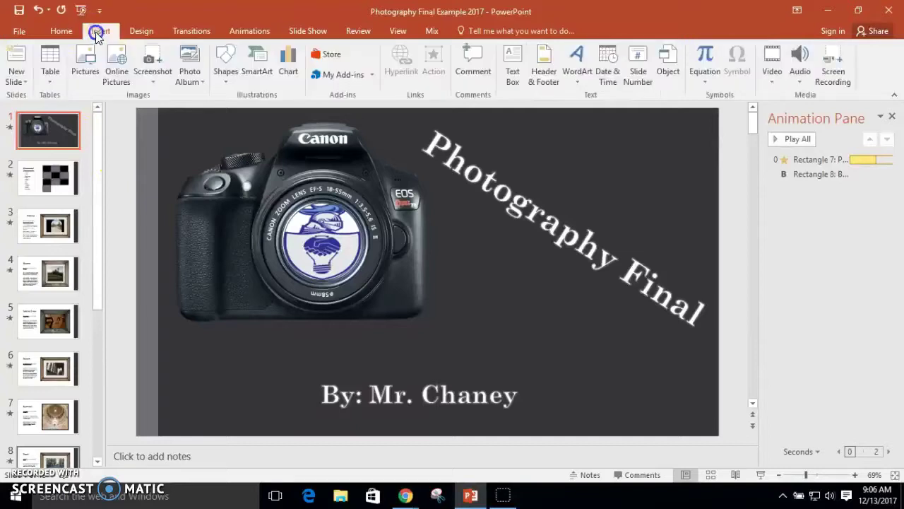
pyautogui.click(801, 79)
pyautogui.click(826, 96)
pyautogui.click(55, 94)
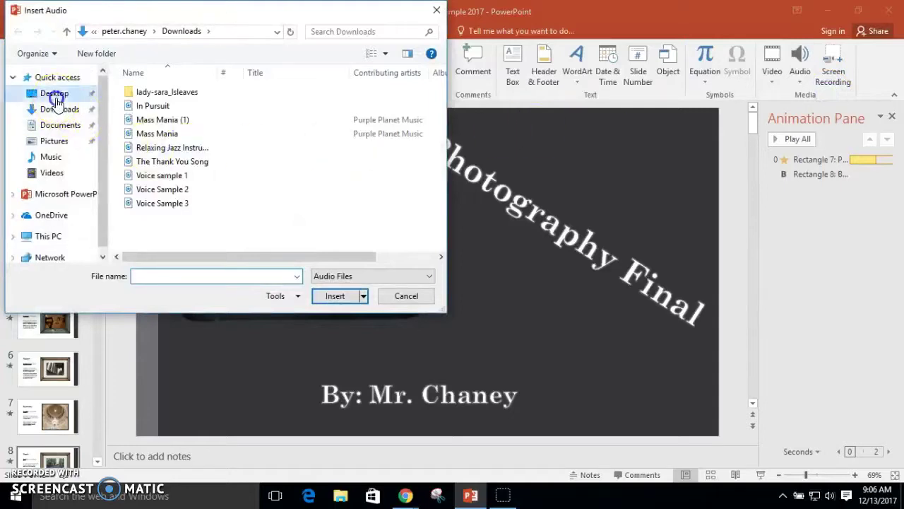
pyautogui.click(149, 106)
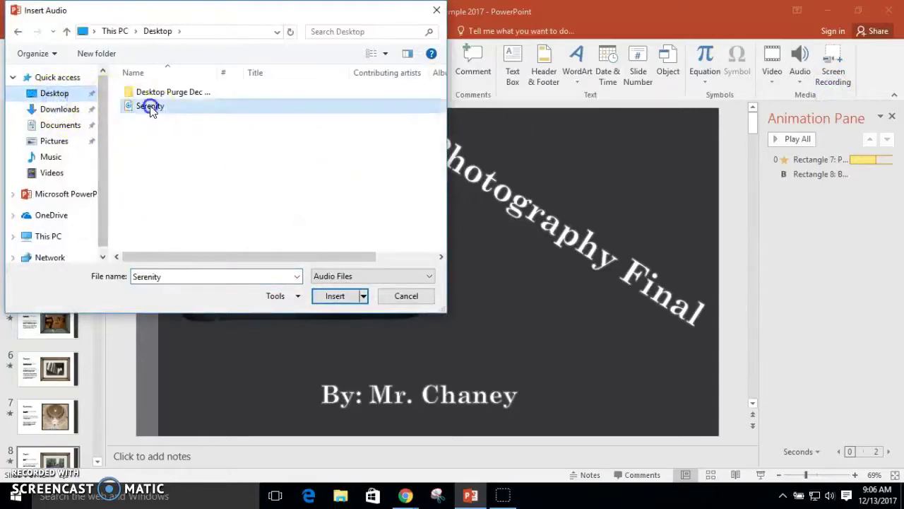
pyautogui.click(336, 297)
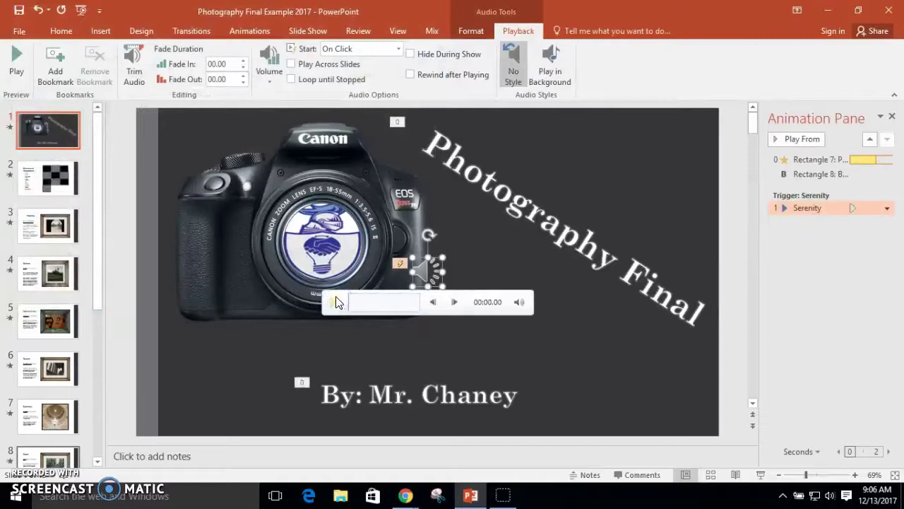
pyautogui.moveTo(419, 256); pyautogui.dragTo(189, 404)
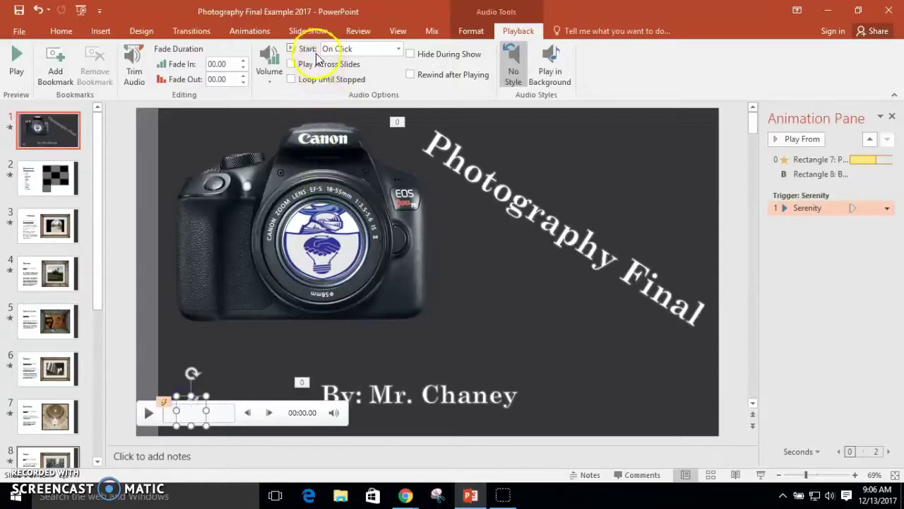
# - Set the Serenity audio to start automatically, loop until stopped and hide during the show
pyautogui.click(398, 55)
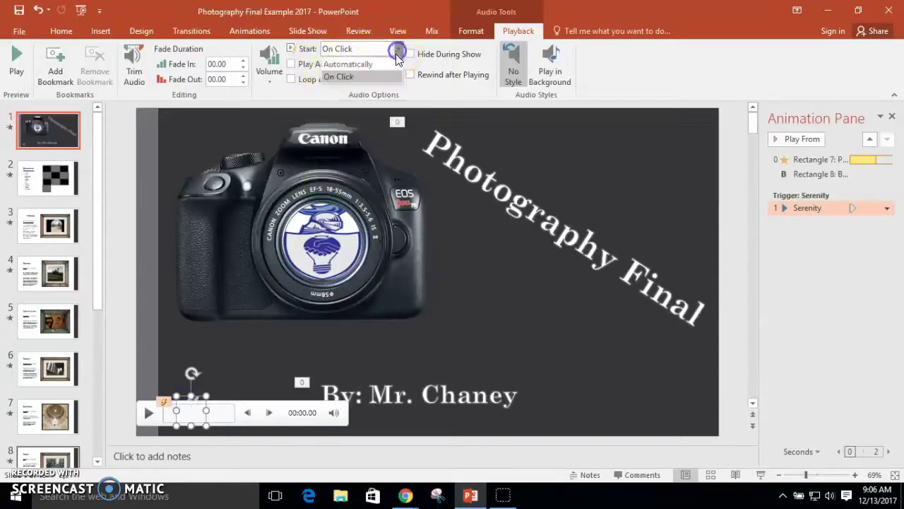
pyautogui.click(381, 63)
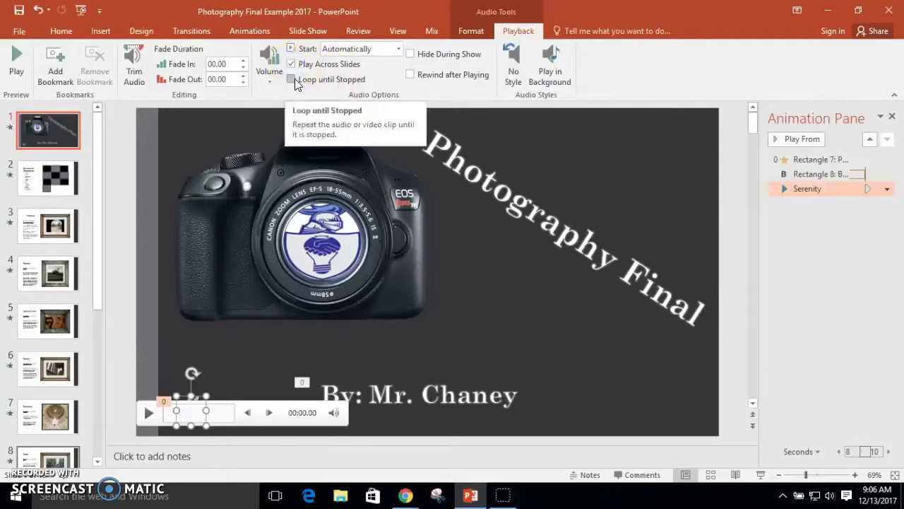
pyautogui.click(293, 81)
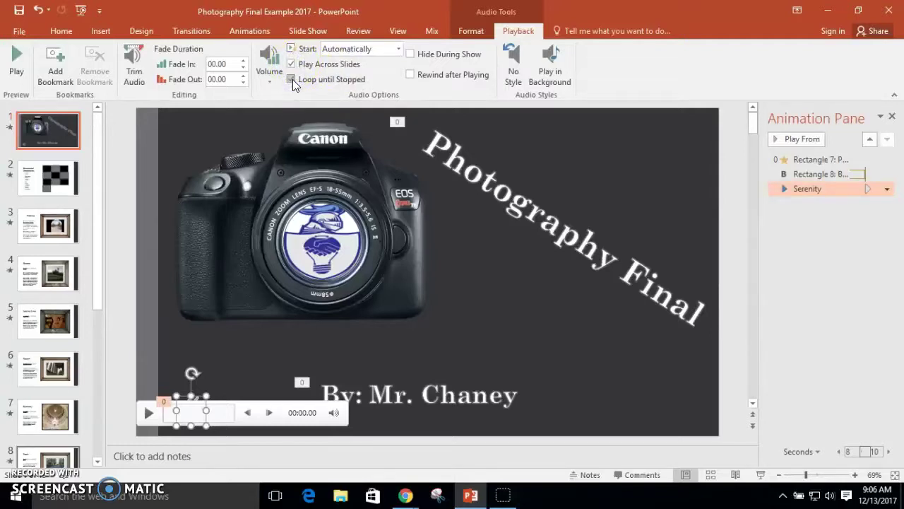
pyautogui.click(411, 55)
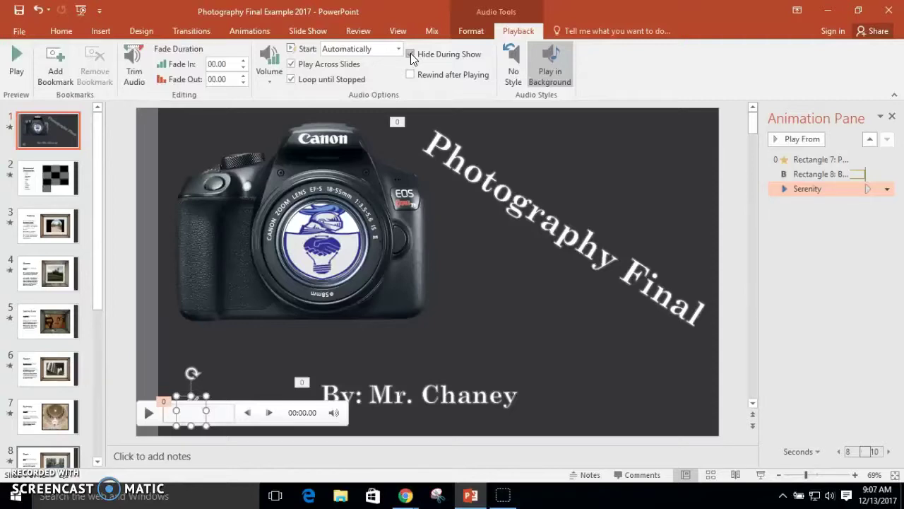
pyautogui.click(410, 54)
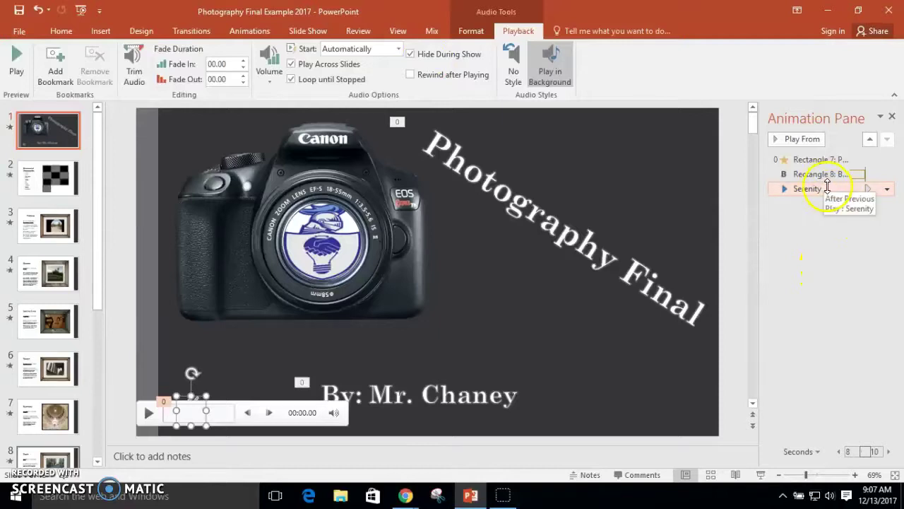
# - Move the Serenity audio to the first place in slide 1's animation order and preview the sequence
pyautogui.moveTo(831, 188); pyautogui.dragTo(830, 159)
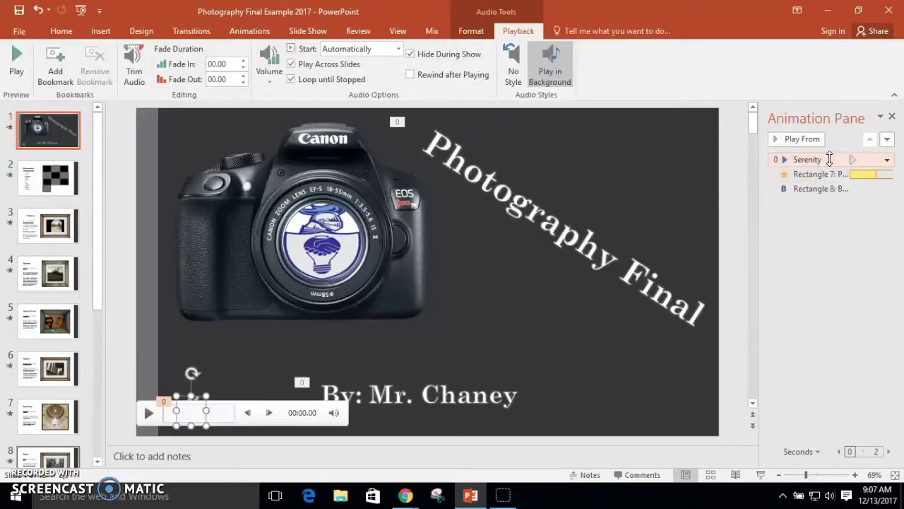
pyautogui.click(802, 138)
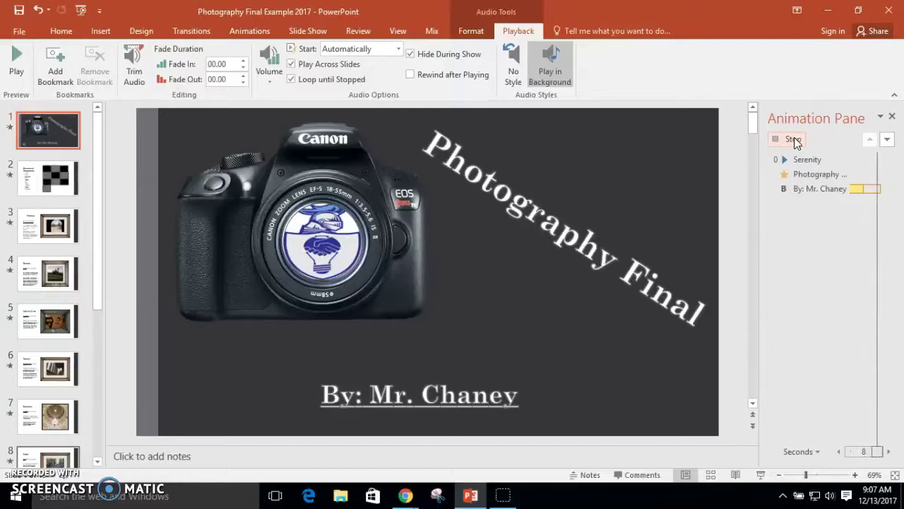
pyautogui.click(795, 141)
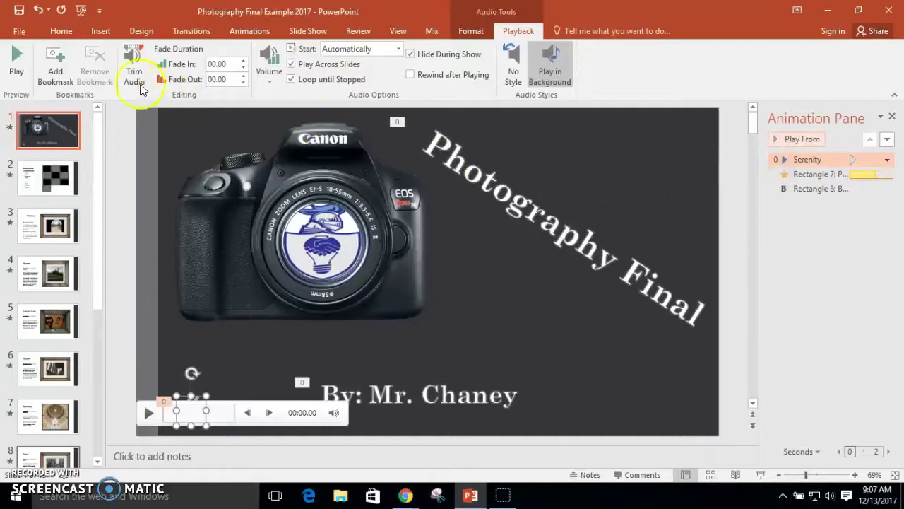
# - Export the presentation at Presentation Quality as an MPEG-4 video named Photography Final Example 2017 on the Desktop
pyautogui.click(18, 35)
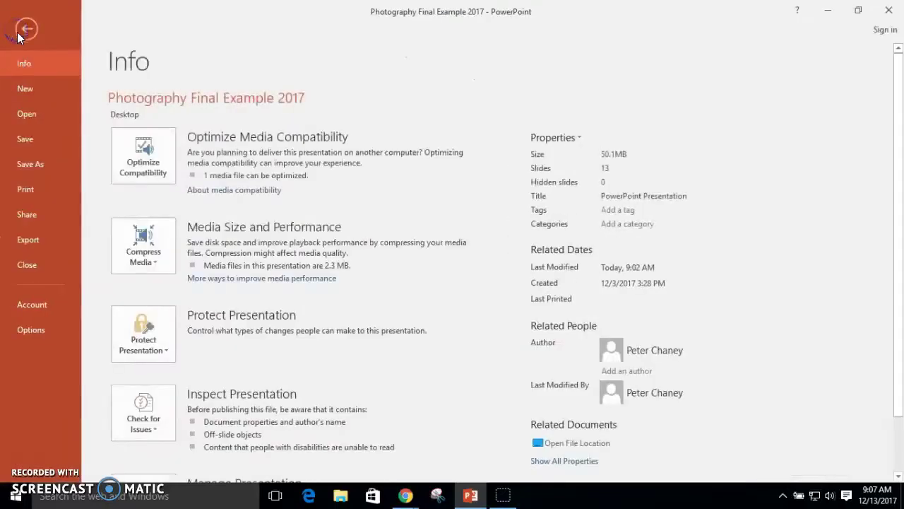
pyautogui.click(30, 235)
pyautogui.click(176, 149)
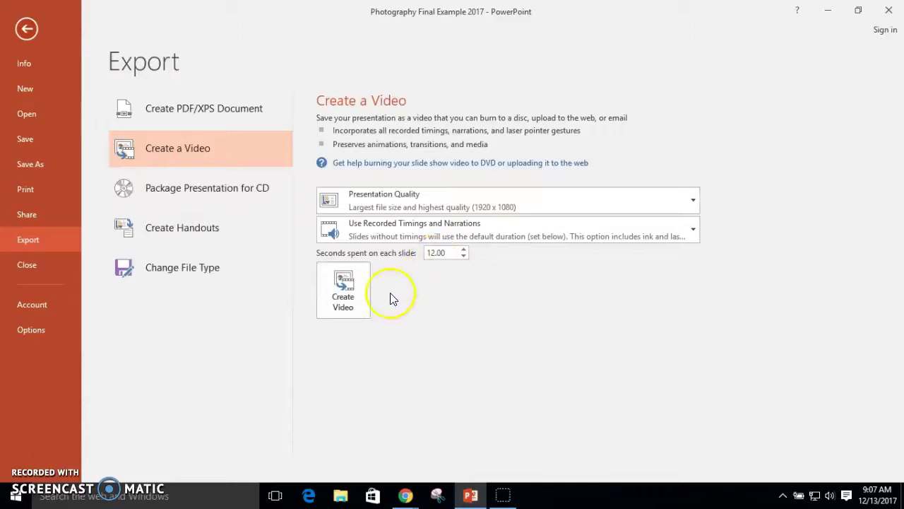
pyautogui.click(343, 303)
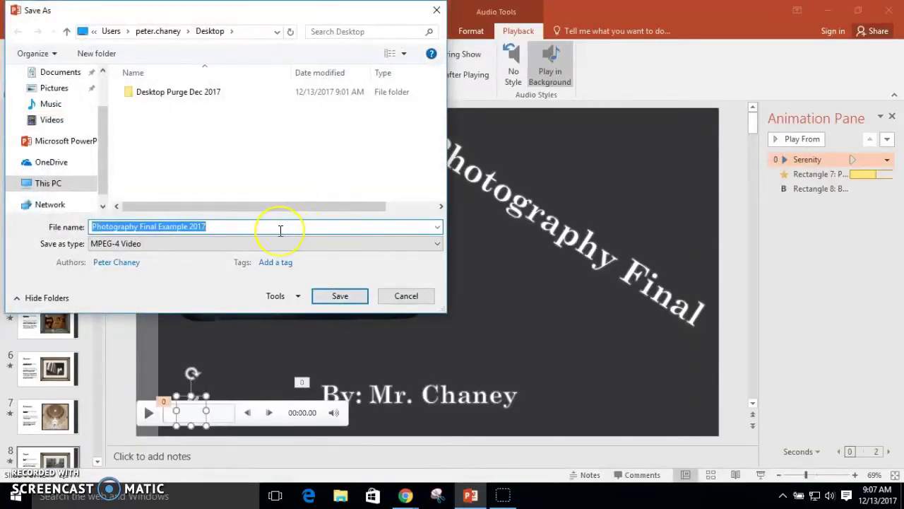
pyautogui.click(333, 294)
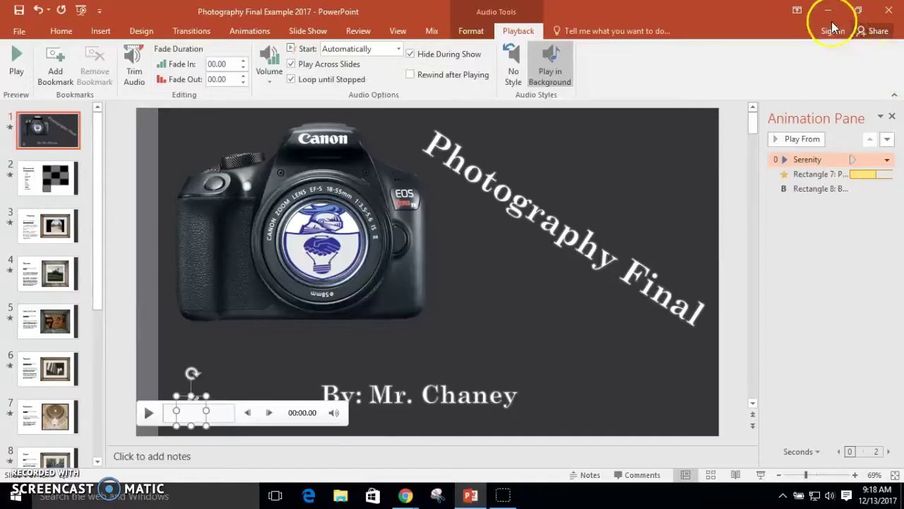
# - Switch to Google Drive and upload the Photography Final Example 2017 video and PowerPoint file from the Desktop to My Drive
pyautogui.click(828, 10)
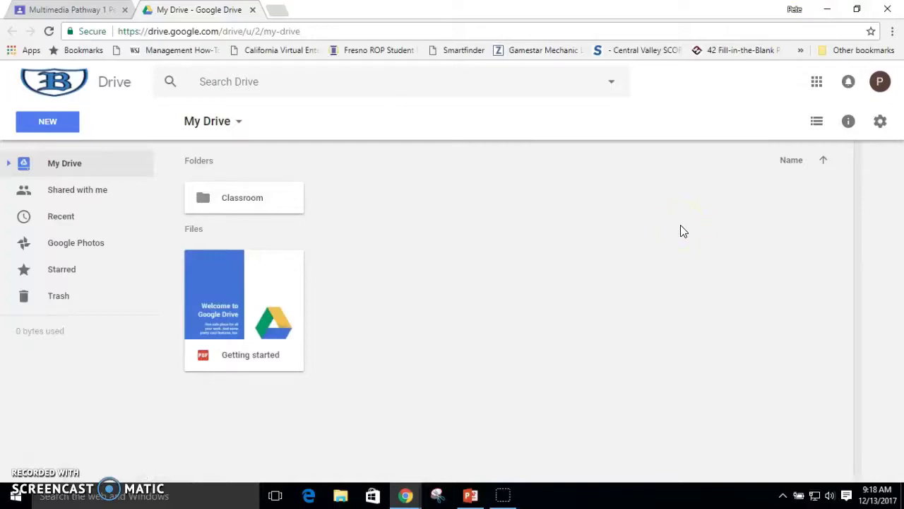
pyautogui.click(48, 124)
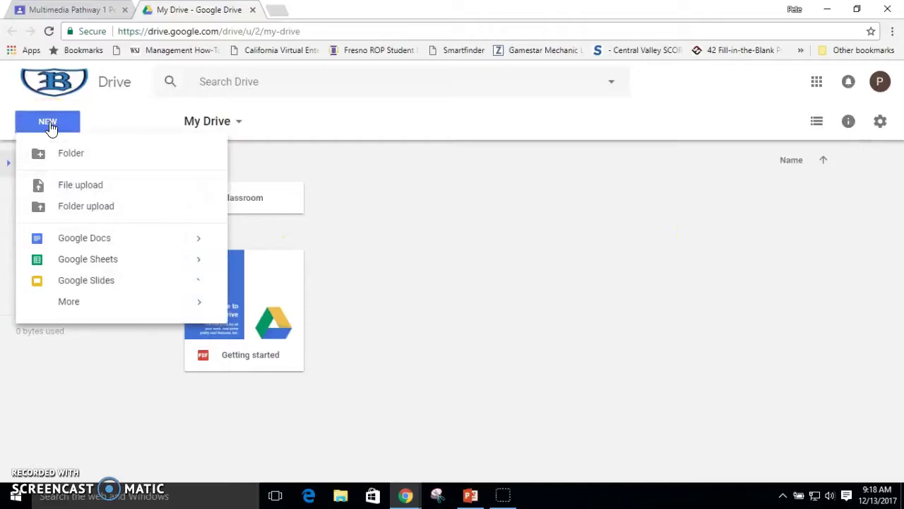
pyautogui.click(76, 186)
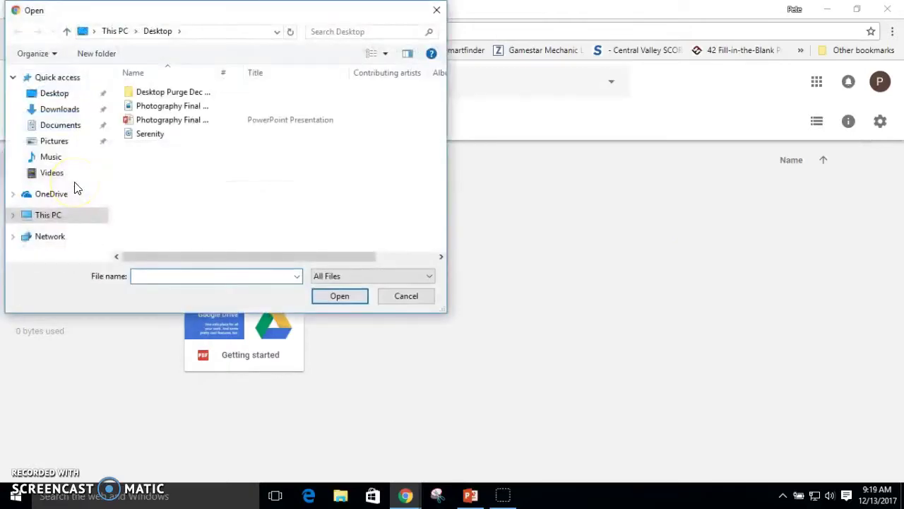
pyautogui.click(174, 107)
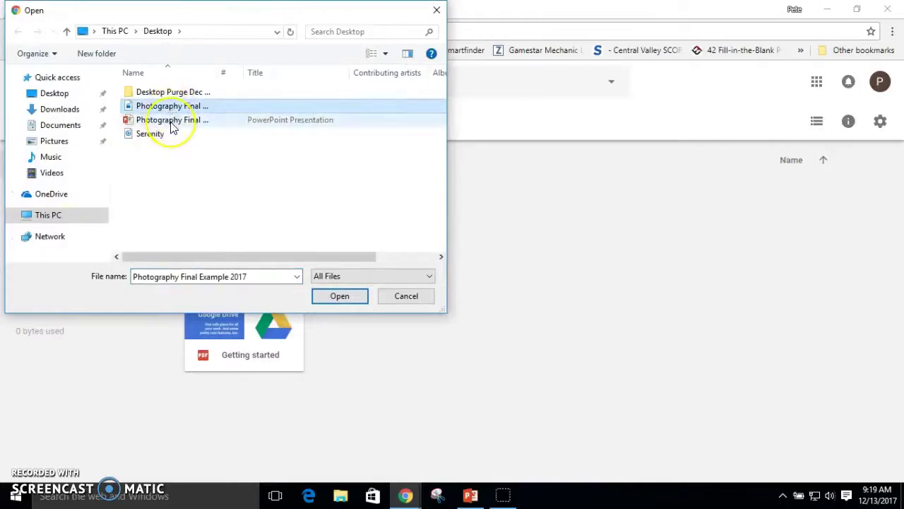
pyautogui.keyDown('shift'); pyautogui.click(172, 120); pyautogui.keyUp('shift')
pyautogui.click(339, 296)
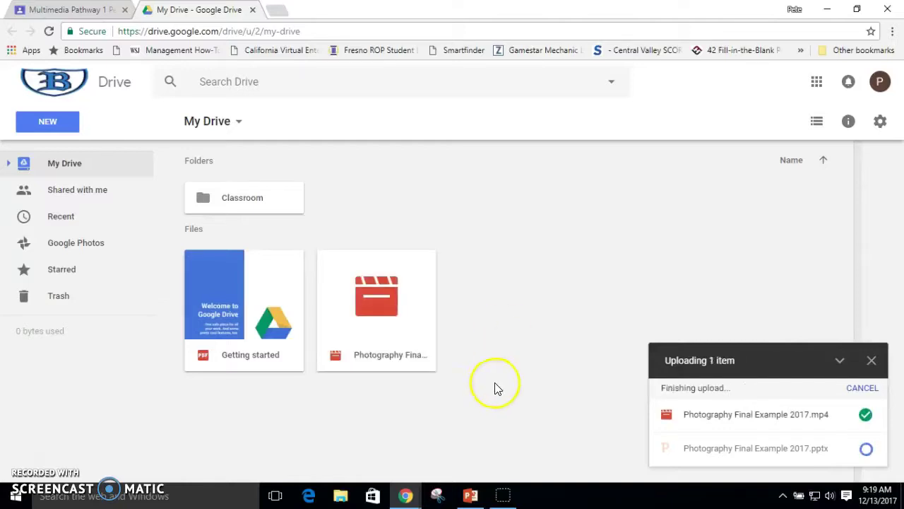
# - Review the Elements of Photography Final assignment in the Multimedia Pathway 1 class stream in Google Classroom
pyautogui.moveTo(414, 496)
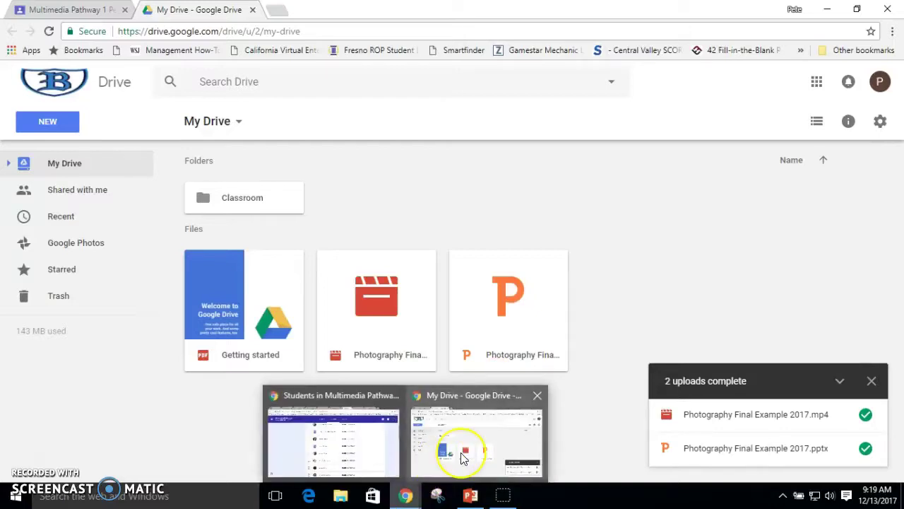
pyautogui.moveTo(367, 450)
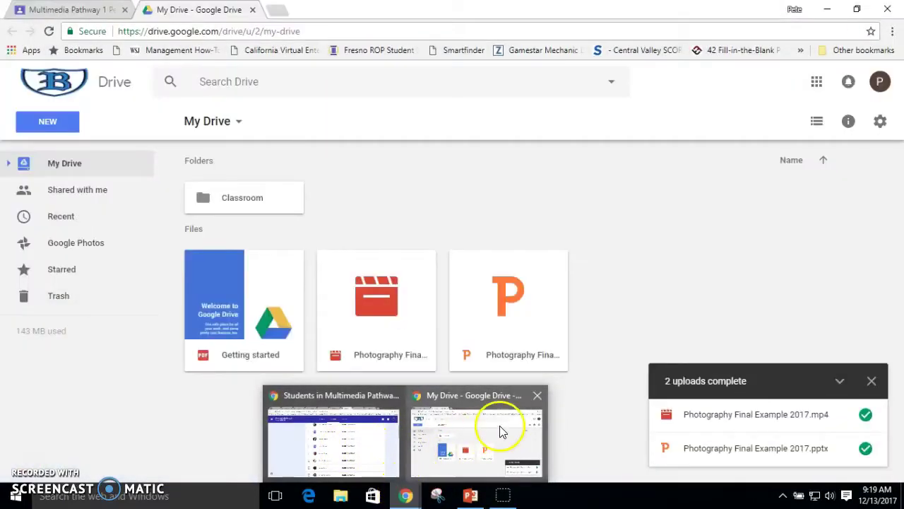
pyautogui.click(505, 438)
pyautogui.click(59, 10)
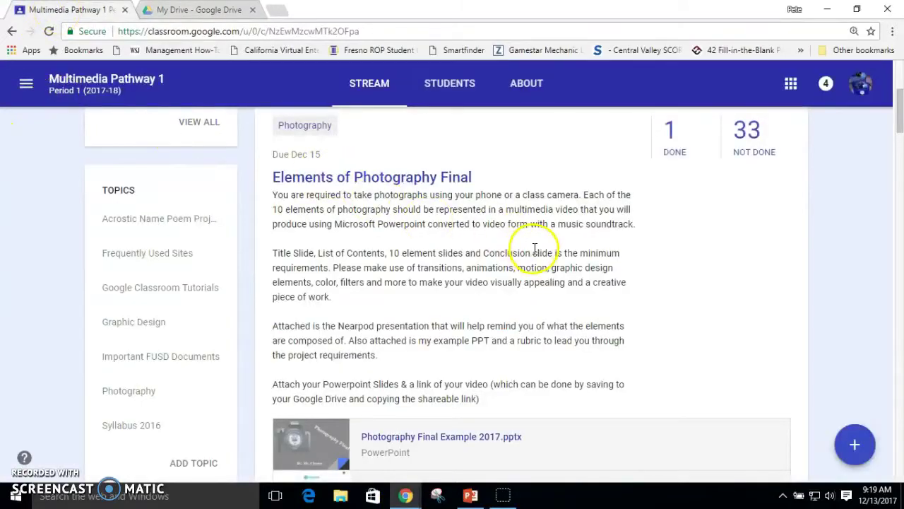
pyautogui.scroll(-2, 533, 248)
pyautogui.scroll(-2, 536, 248)
pyautogui.scroll(8, 535, 243)
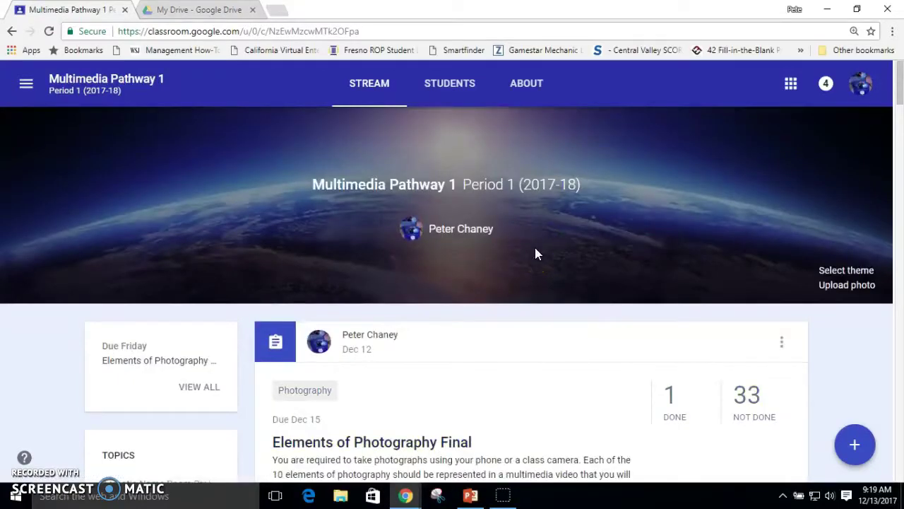
pyautogui.scroll(-1, 534, 254)
# - Switch Google Classroom to the student account and open the Elements of Photography Final assignment in Multimedia Pathway 1
pyautogui.click(861, 83)
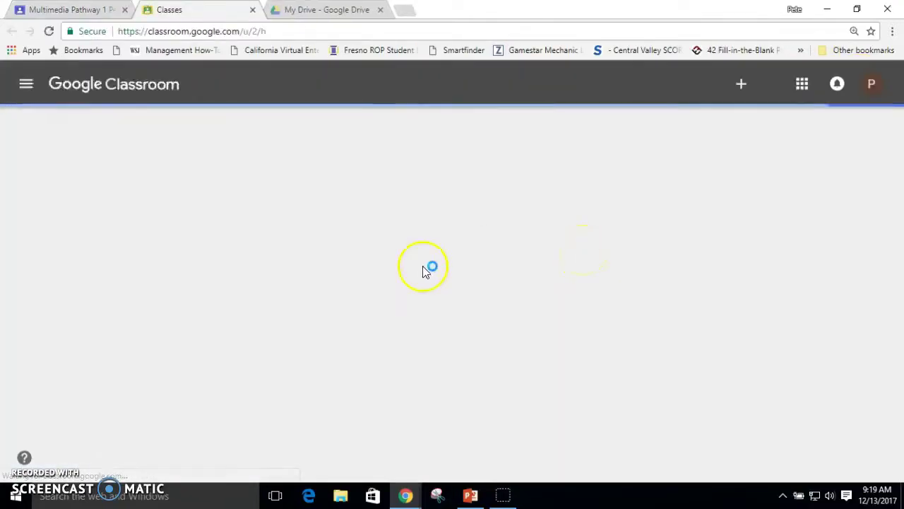
pyautogui.click(103, 150)
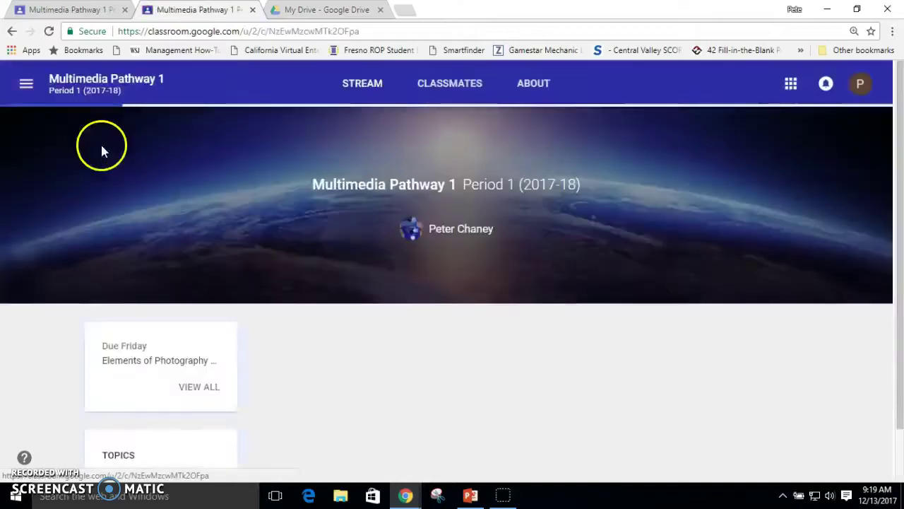
pyautogui.scroll(-6, 415, 252)
pyautogui.scroll(-2, 414, 252)
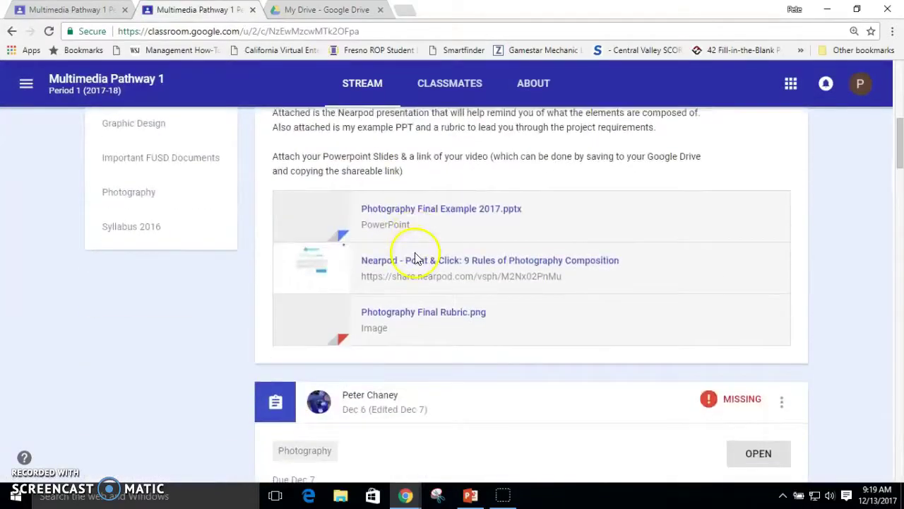
pyautogui.scroll(2, 416, 254)
pyautogui.scroll(-3, 417, 258)
pyautogui.scroll(-2, 417, 258)
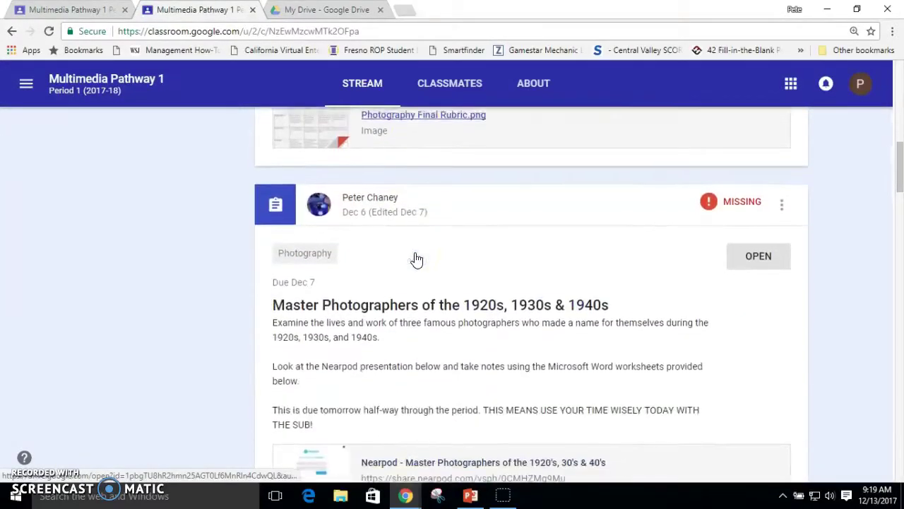
pyautogui.scroll(6, 415, 258)
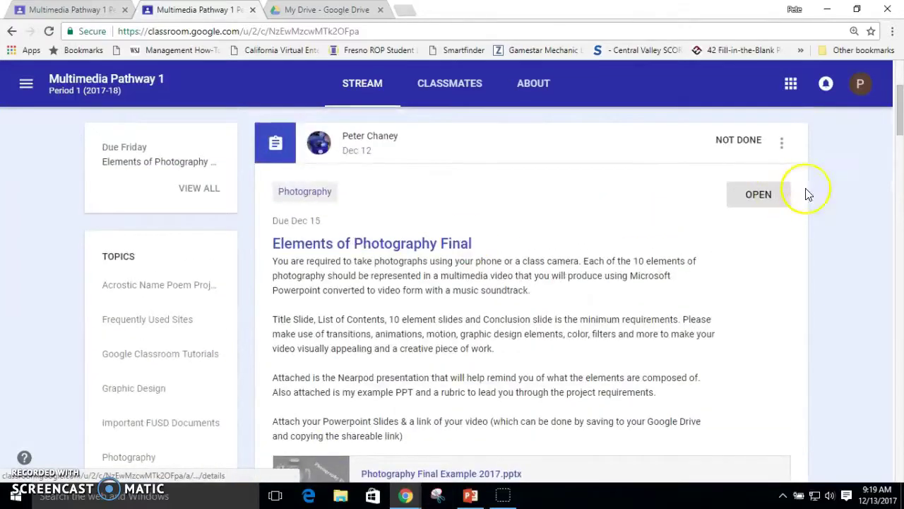
pyautogui.click(762, 196)
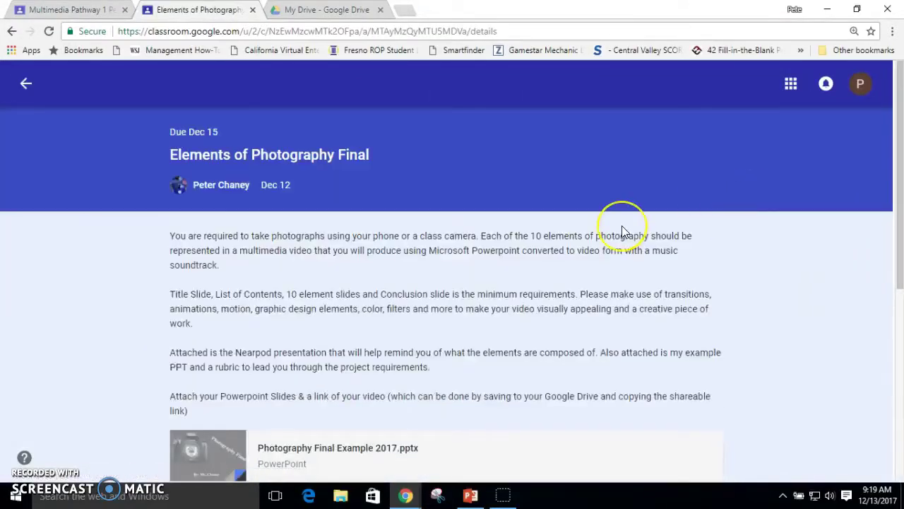
# - Attach Photography Final Example 2017.pptx from Google Drive to the student's work for the assignment
pyautogui.scroll(-5, 624, 233)
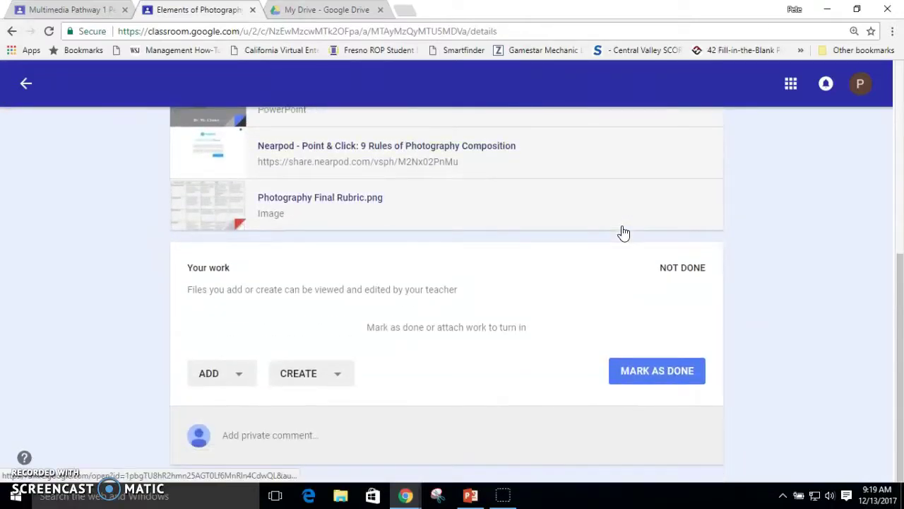
pyautogui.click(219, 373)
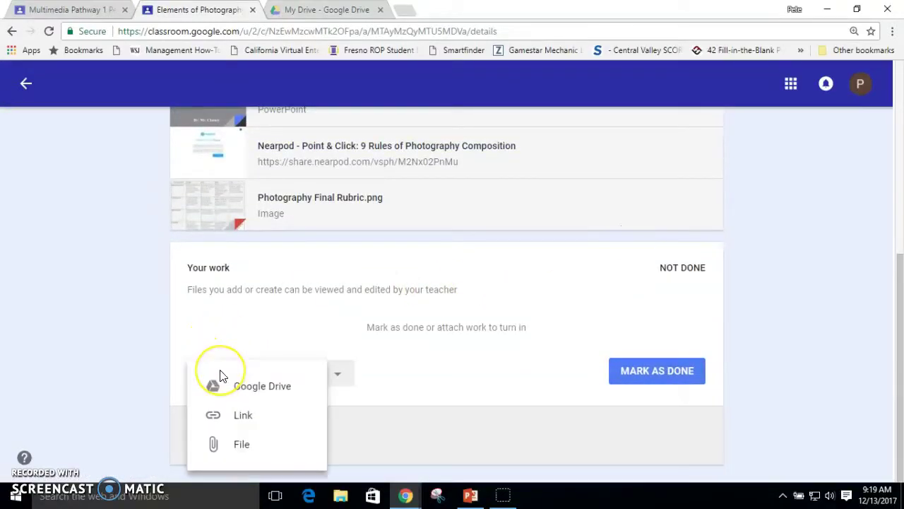
pyautogui.click(260, 386)
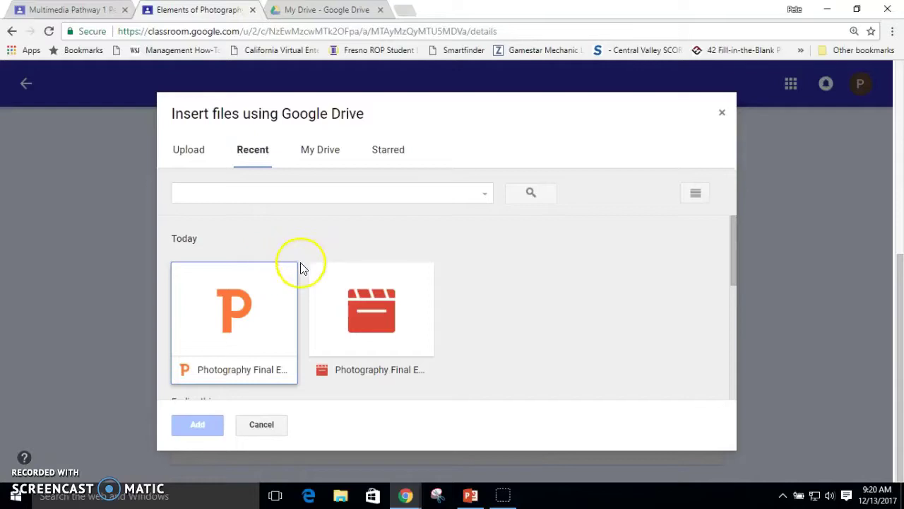
pyautogui.click(361, 292)
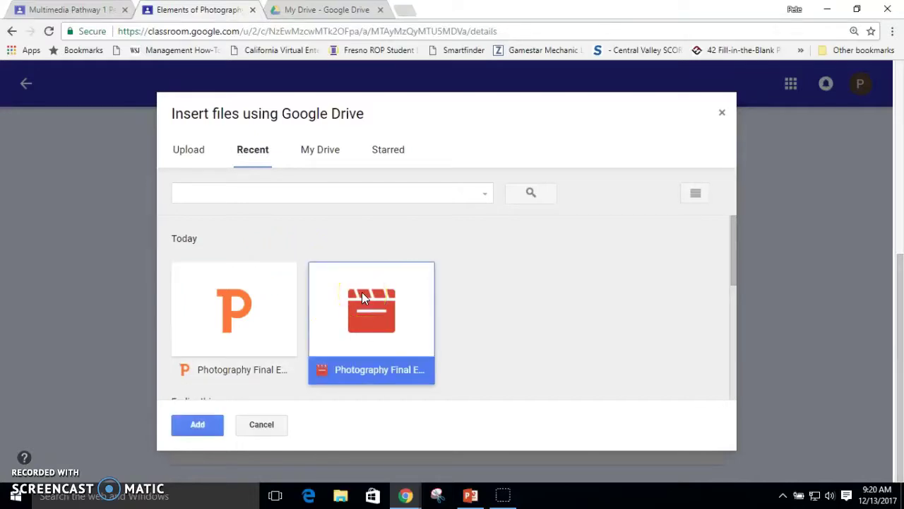
pyautogui.click(233, 311)
pyautogui.click(197, 423)
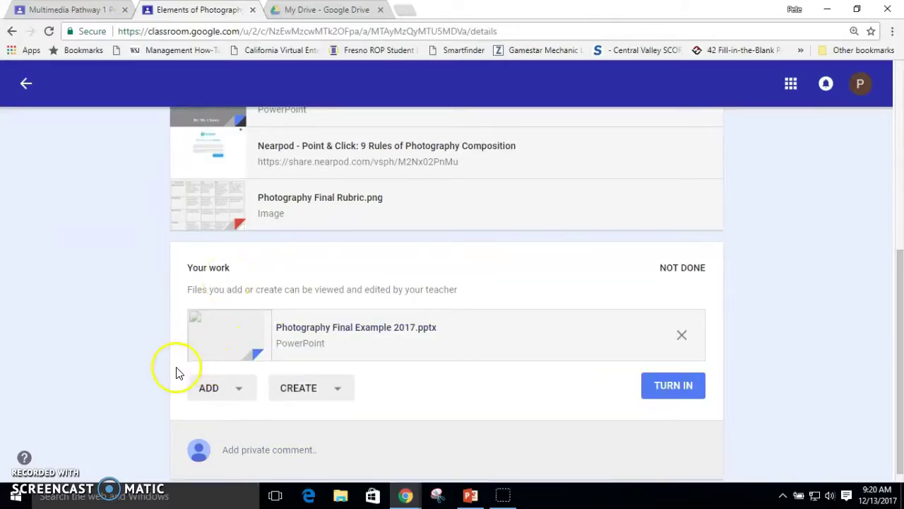
pyautogui.click(233, 392)
pyautogui.click(244, 417)
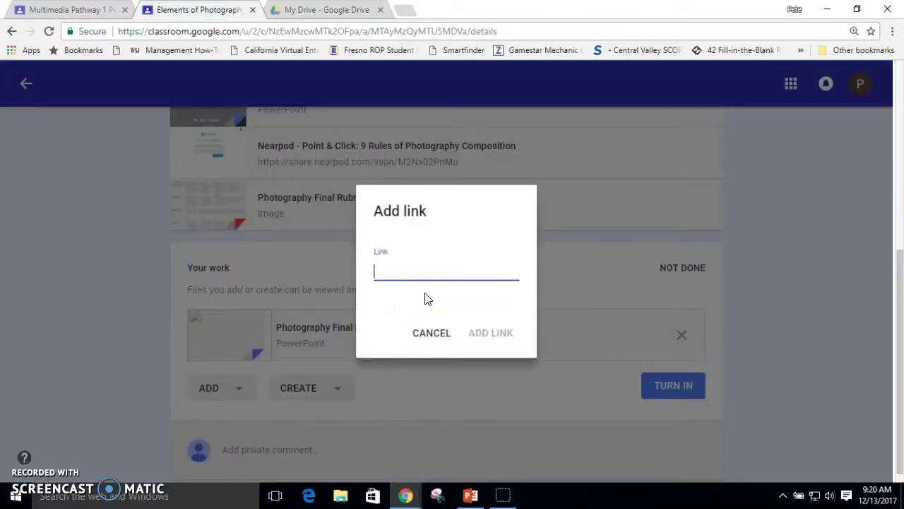
pyautogui.click(448, 335)
# - Attach Photography Final Example 2017.mp4 to the work directly from Google Drive and remove that attachment again
pyautogui.click(209, 393)
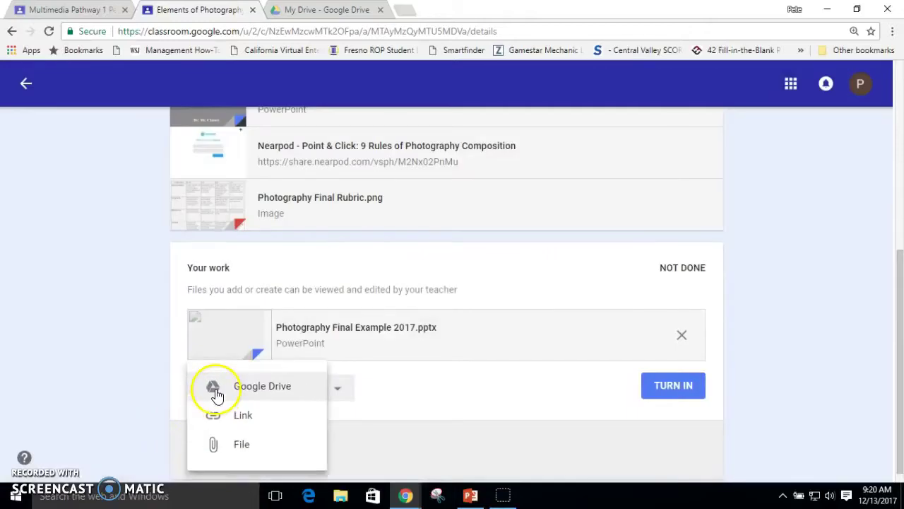
pyautogui.click(217, 395)
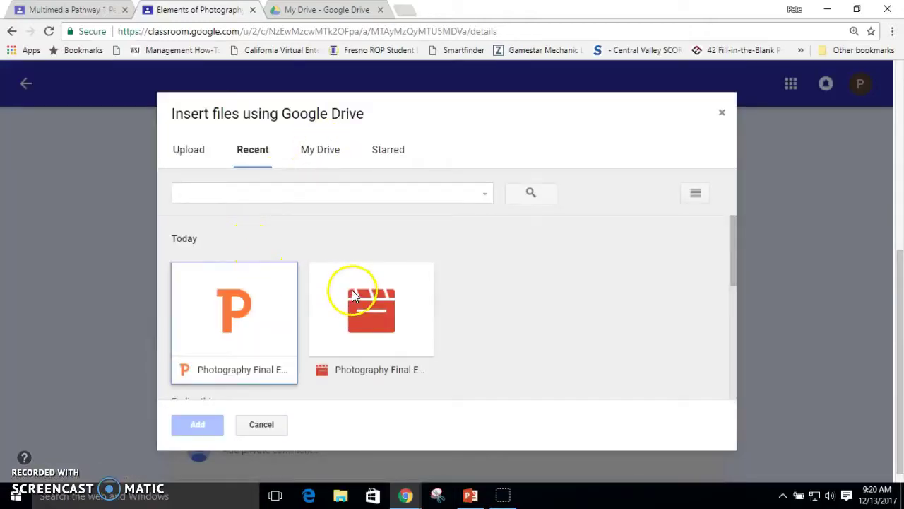
pyautogui.click(354, 295)
pyautogui.click(197, 424)
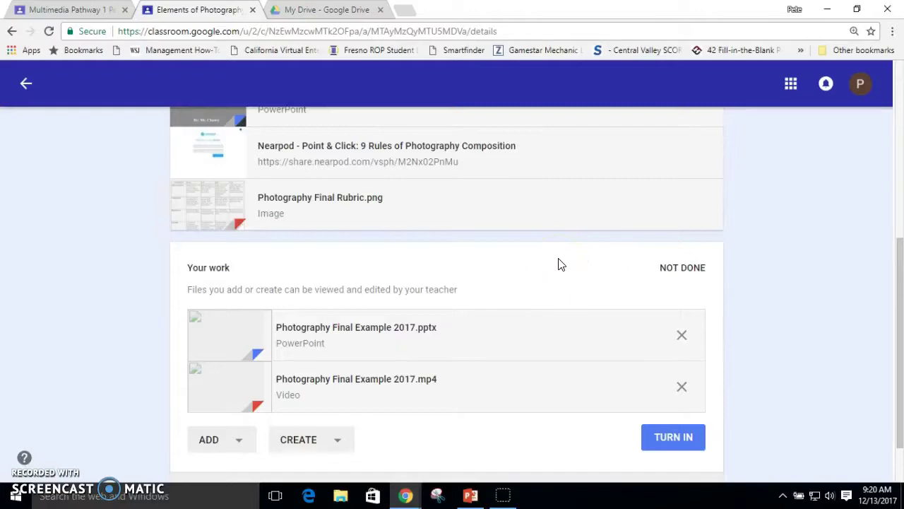
pyautogui.click(612, 256)
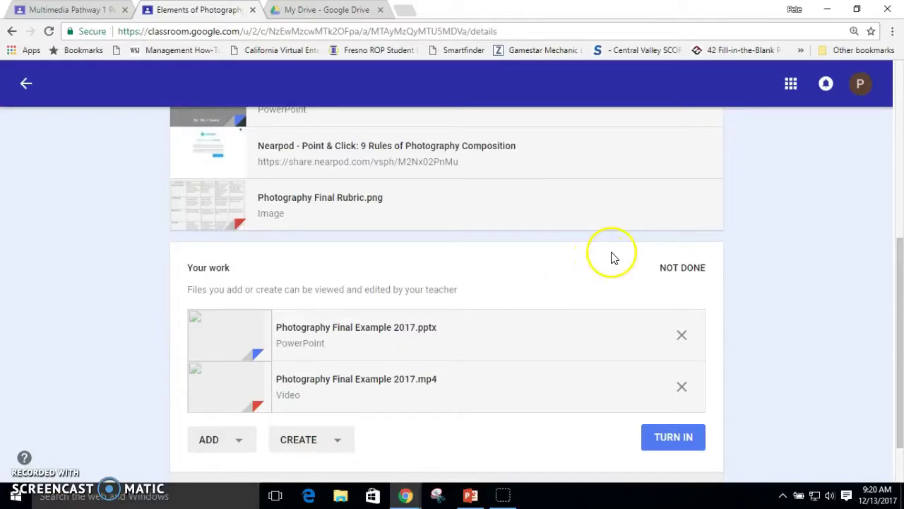
pyautogui.click(682, 387)
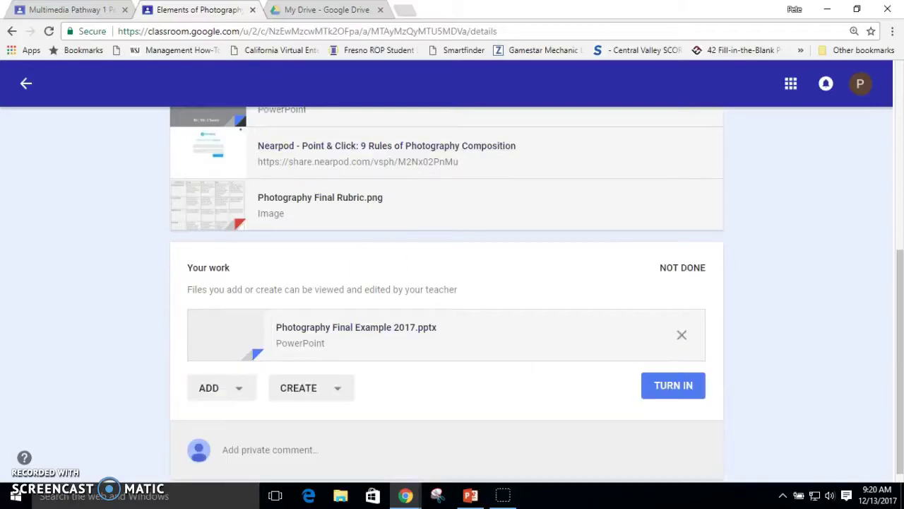
# - Switch to Google Drive, turn on link sharing for the Photography Final Example 2017.mp4 video and copy its shareable link
pyautogui.click(297, 10)
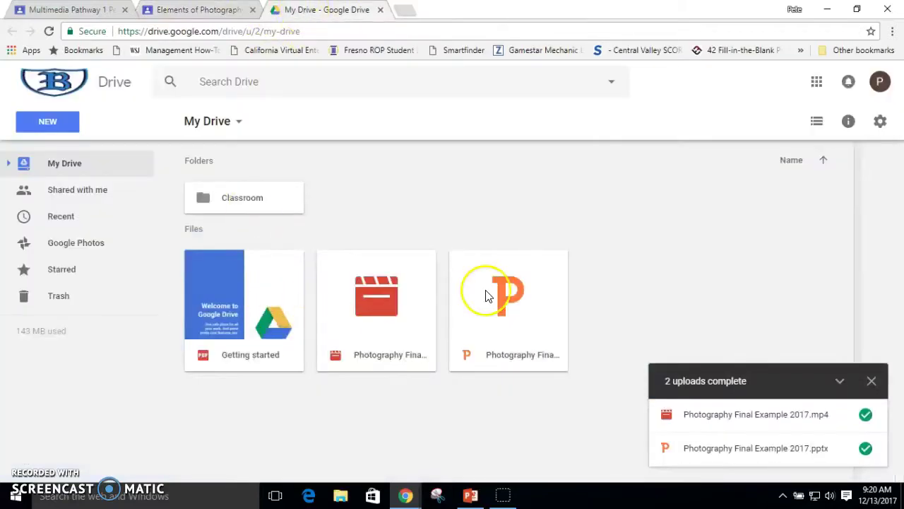
pyautogui.click(410, 320)
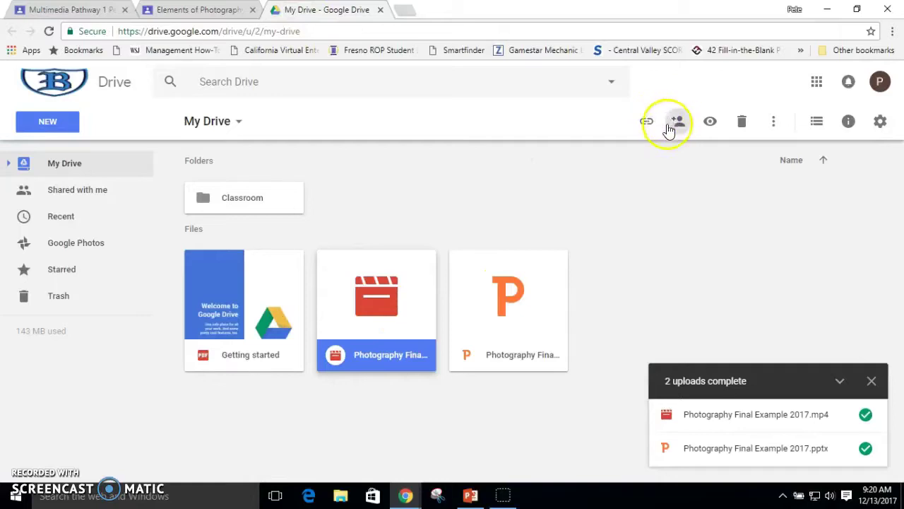
pyautogui.click(647, 122)
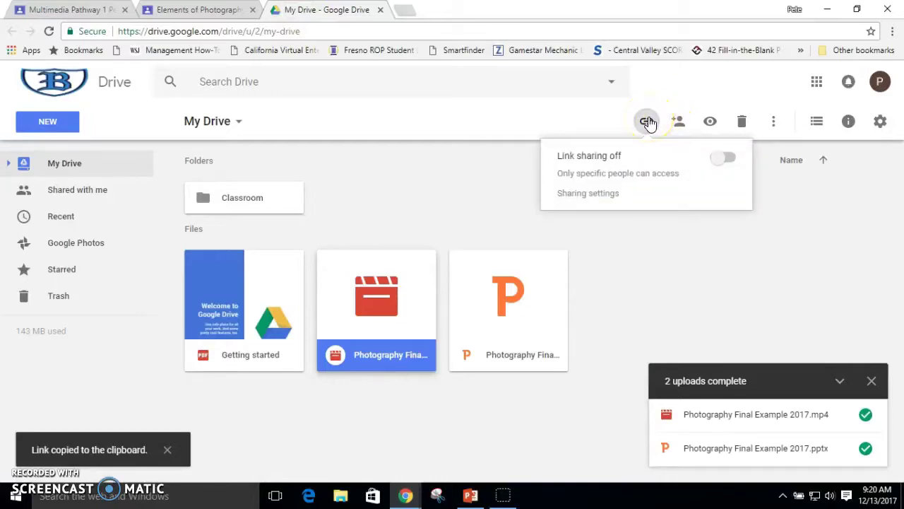
pyautogui.click(724, 157)
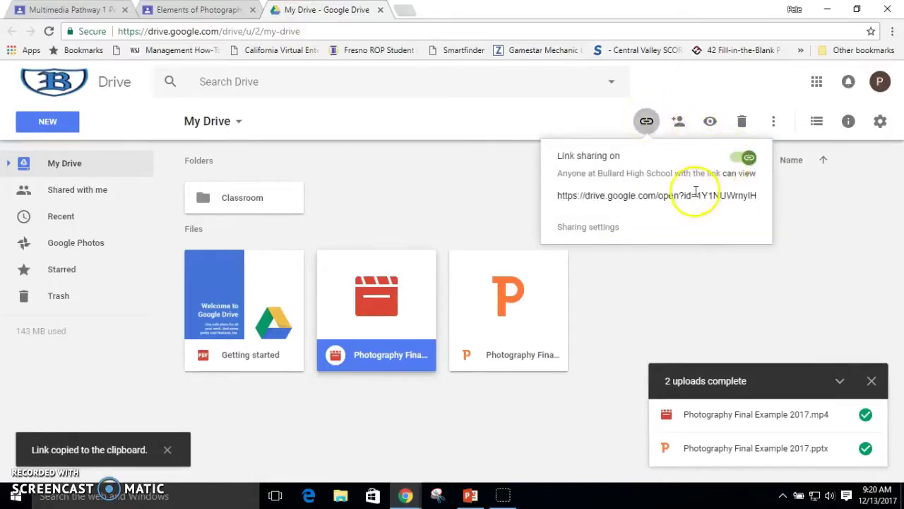
pyautogui.click(641, 199)
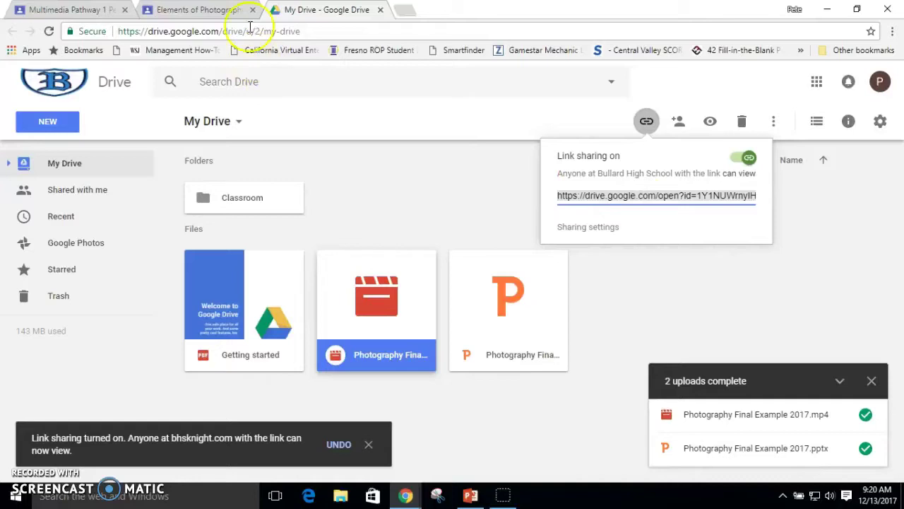
# - Return to Google Classroom, add the copied video link to the Elements of Photography Final work and turn in both attachments
pyautogui.click(176, 10)
pyautogui.click(242, 389)
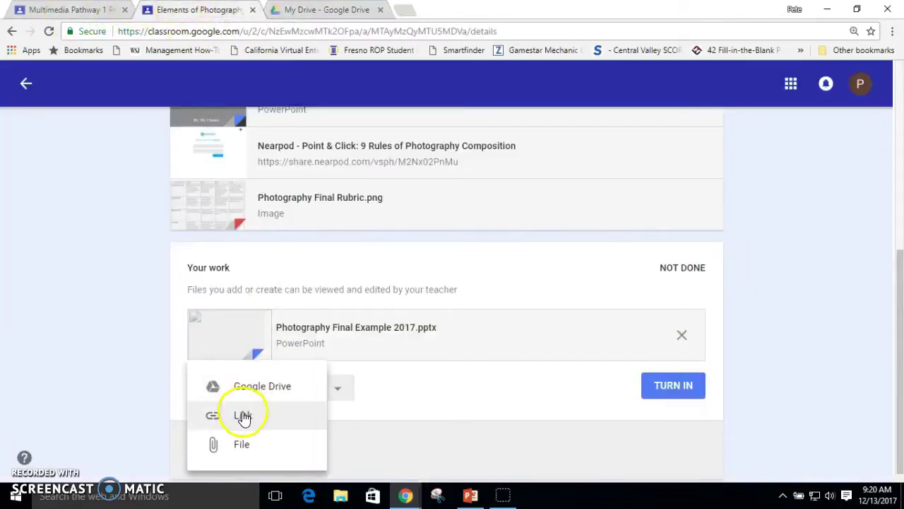
pyautogui.click(241, 419)
pyautogui.rightClick(414, 271)
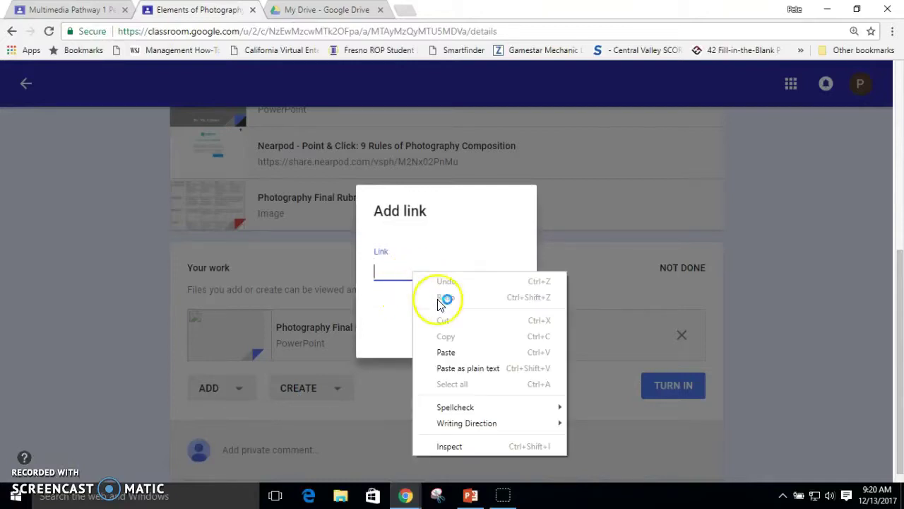
pyautogui.click(444, 347)
pyautogui.click(494, 335)
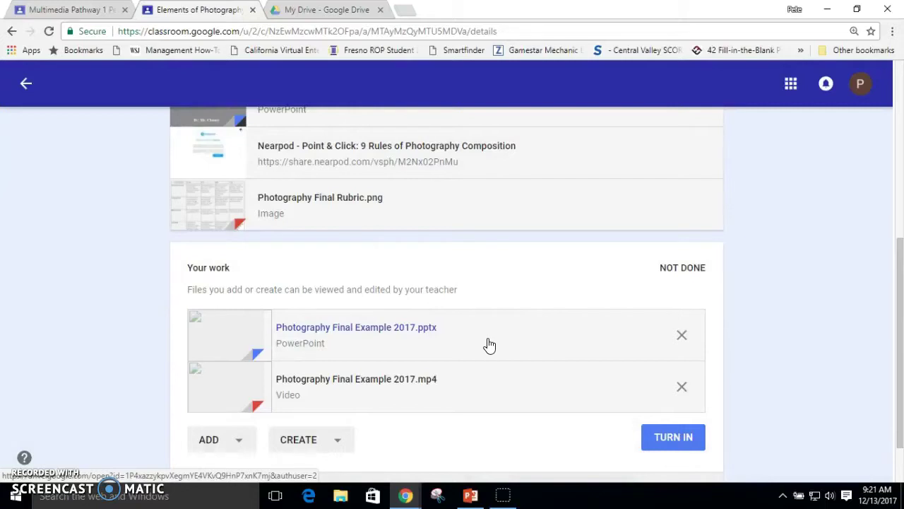
pyautogui.click(661, 438)
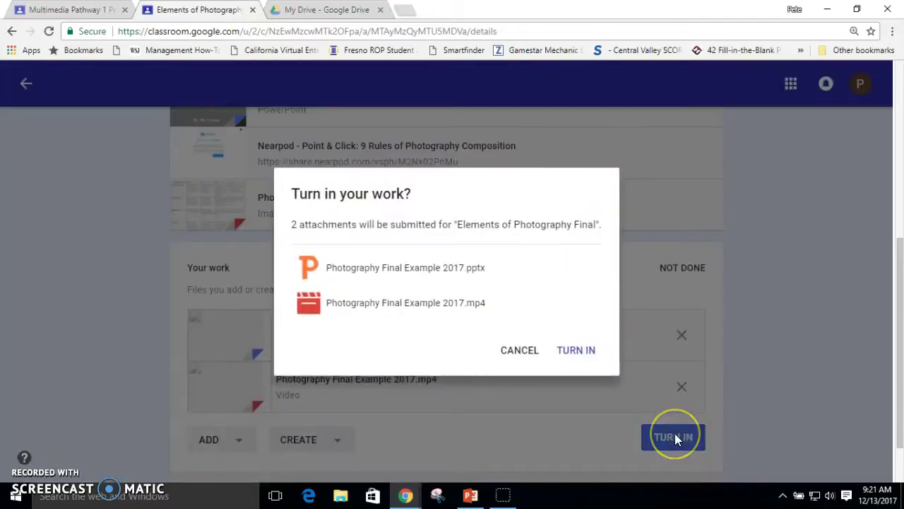
pyautogui.click(577, 351)
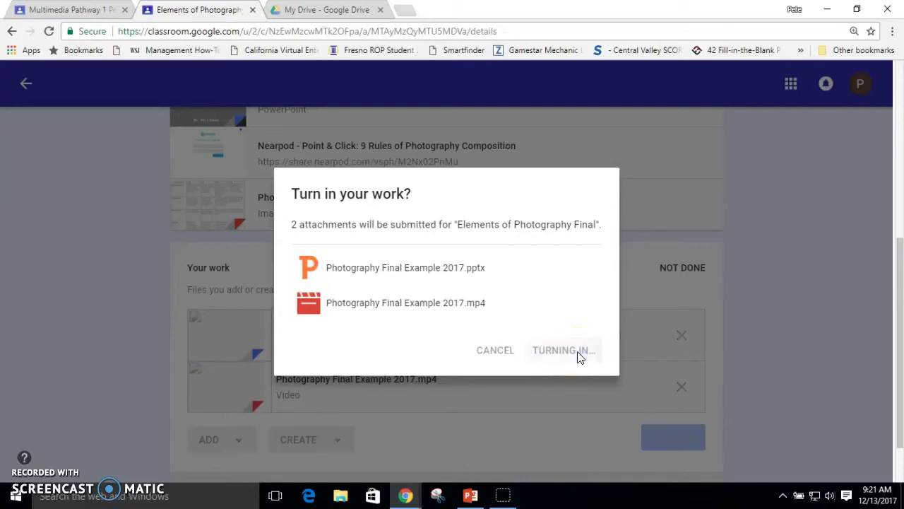